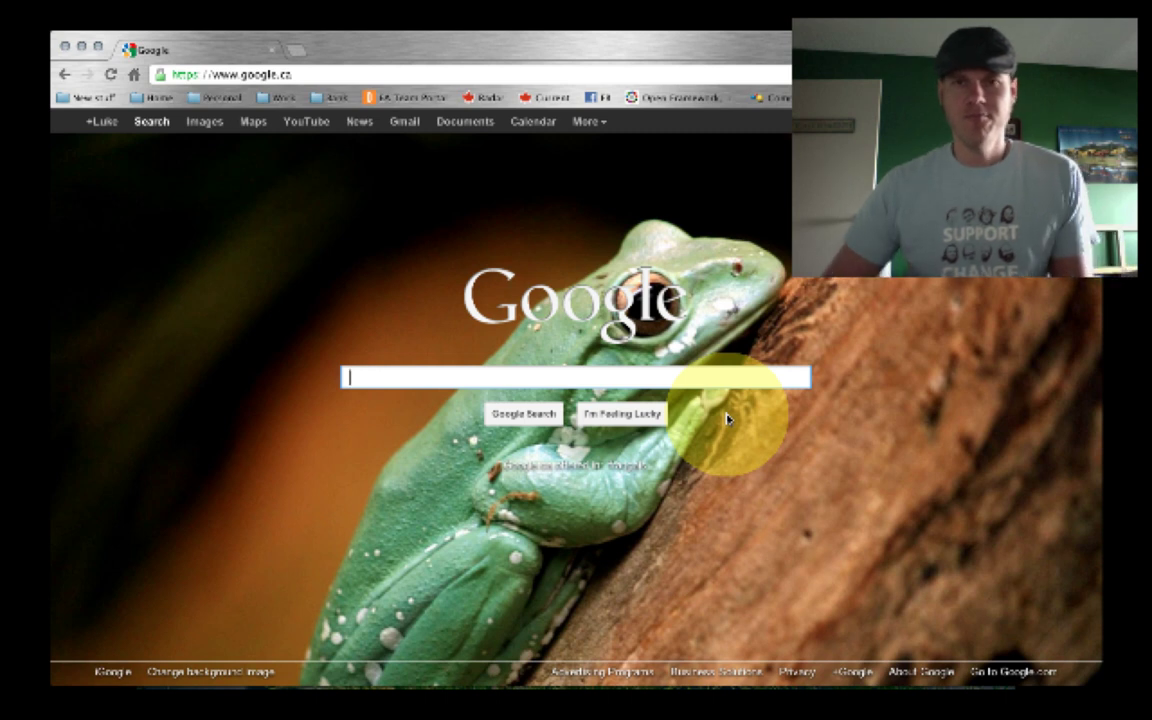
# Bring a blank text document forward and move it toward the centre-left
pyautogui.click(456, 73)
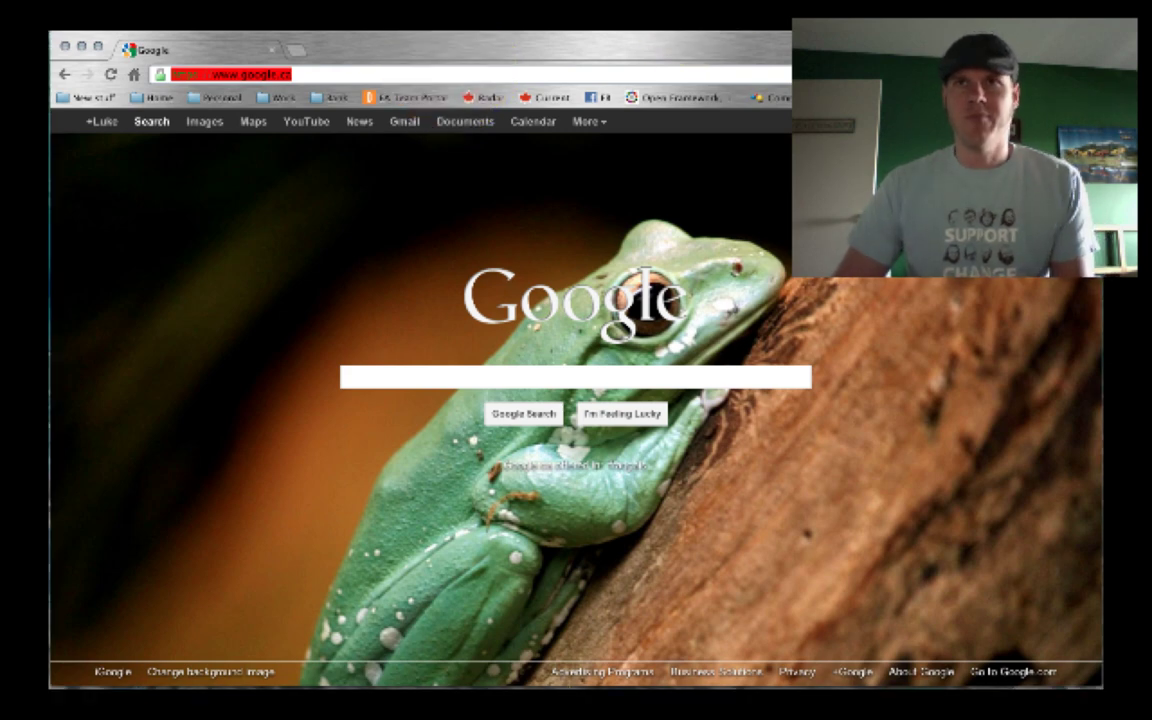
pyautogui.press('super+Tab')
pyautogui.moveTo(687, 143); pyautogui.dragTo(559, 183)
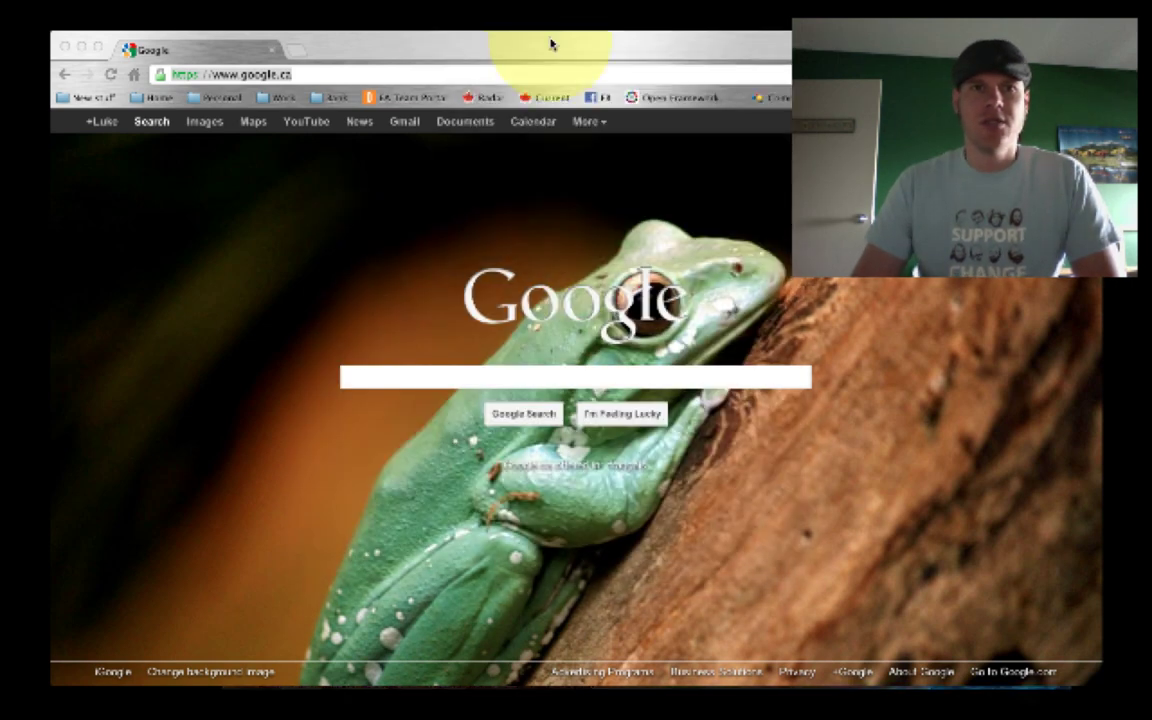
pyautogui.click(316, 75)
pyautogui.write('www.')
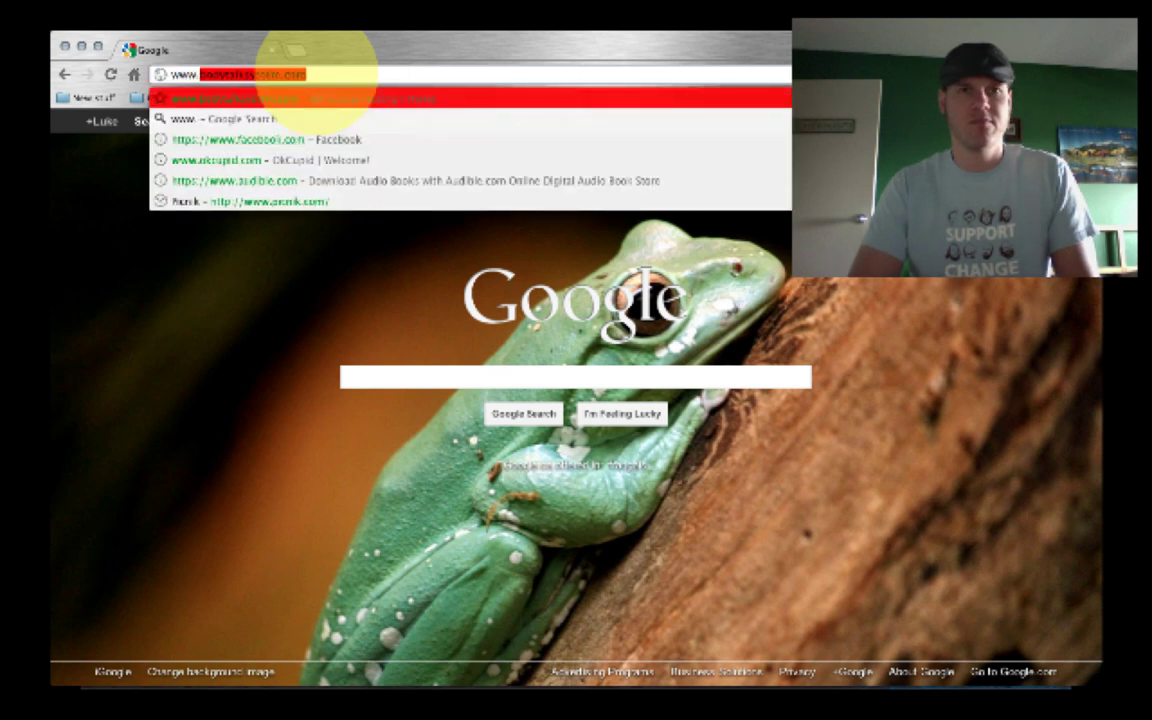
pyautogui.write('scotia')
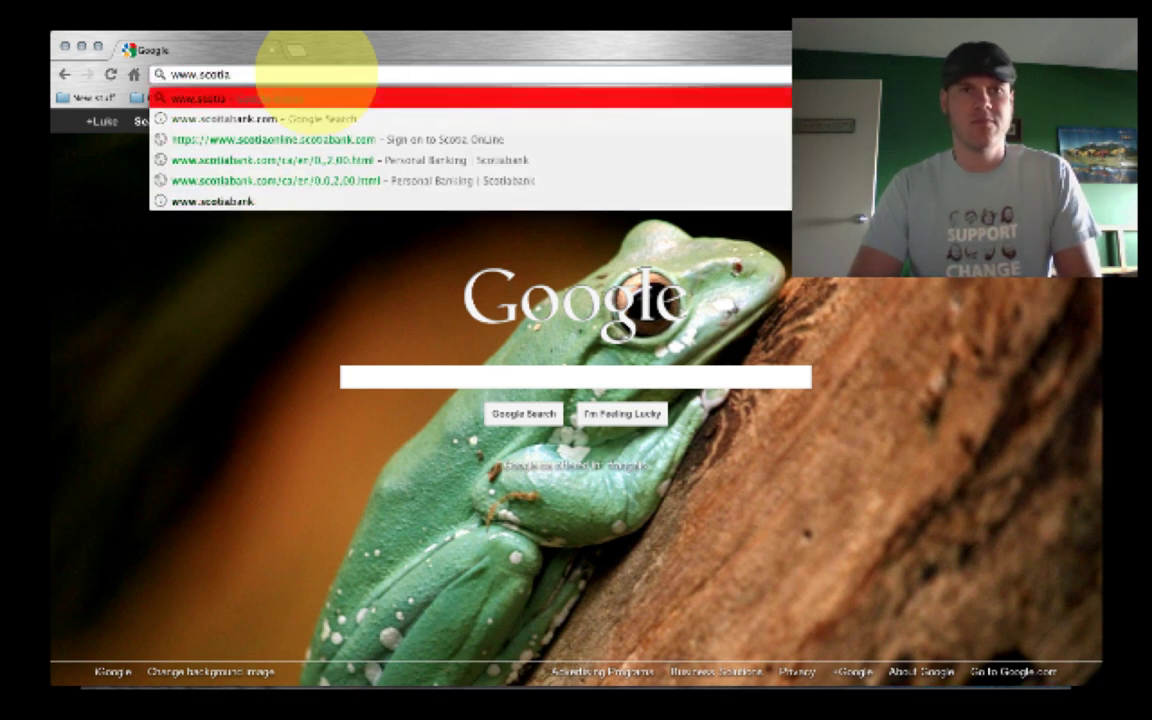
pyautogui.press('Return')
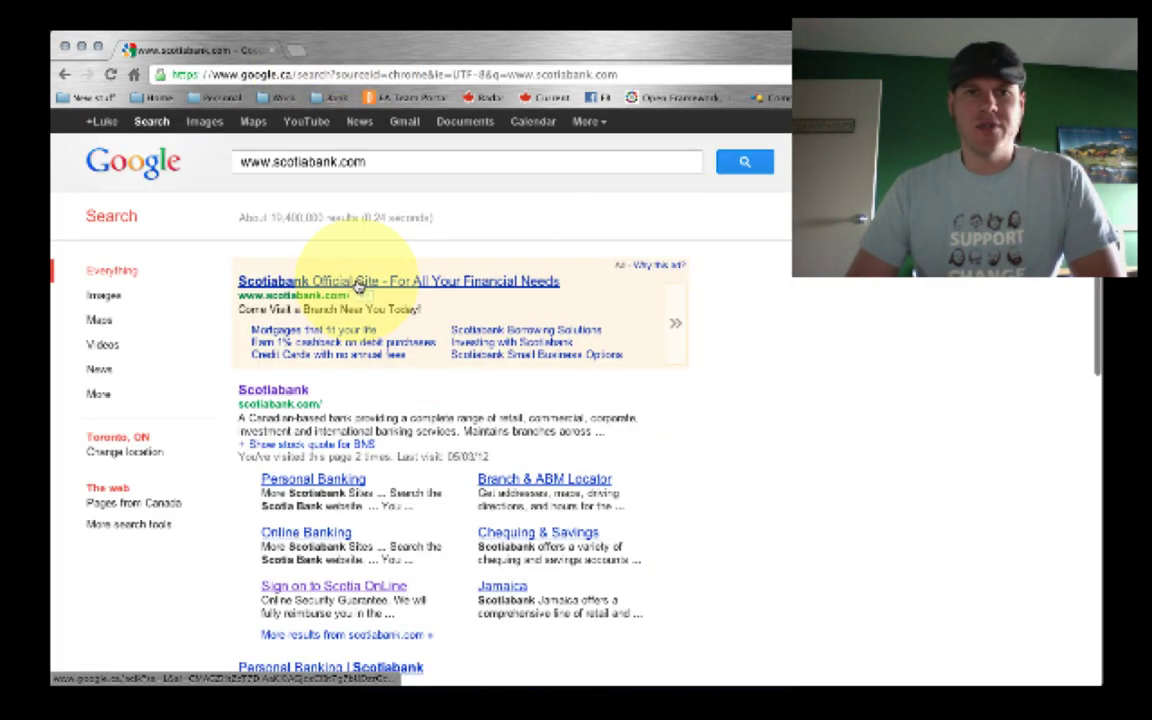
pyautogui.click(345, 282)
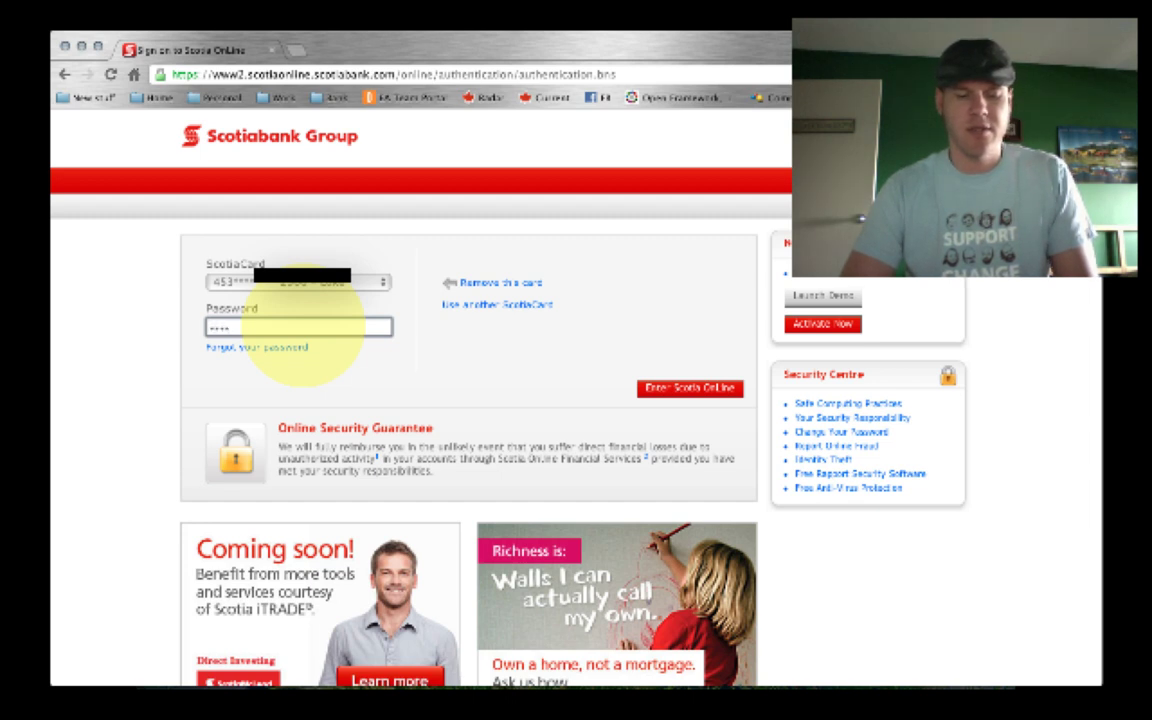
# Enter the account password and sign in to reach the Account Summary
pyautogui.write('•')
pyautogui.press('Return')
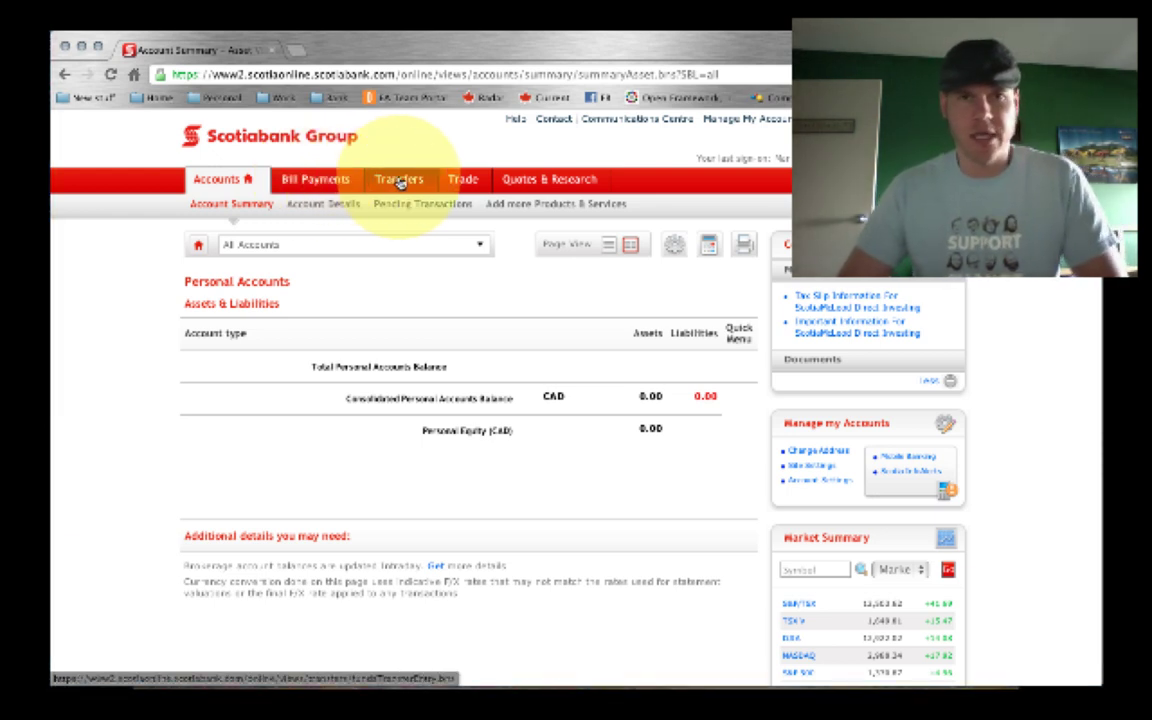
# Go to Transfers and switch to the Interac e-Transfer form
pyautogui.click(399, 181)
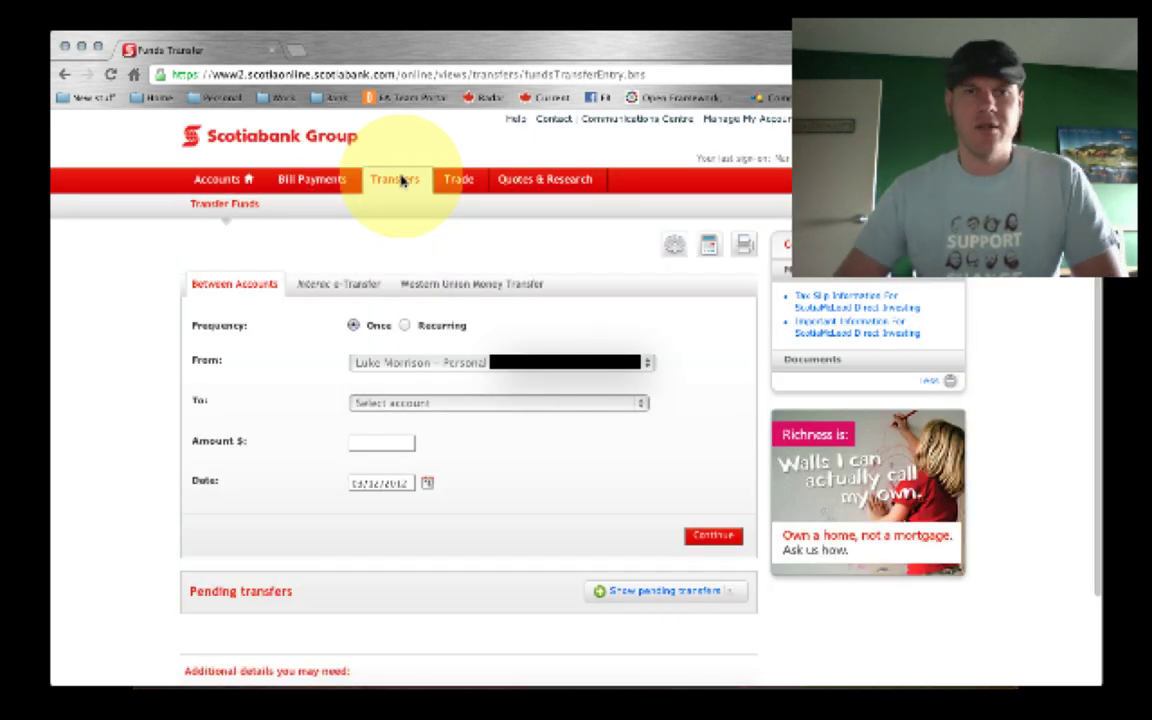
pyautogui.click(347, 287)
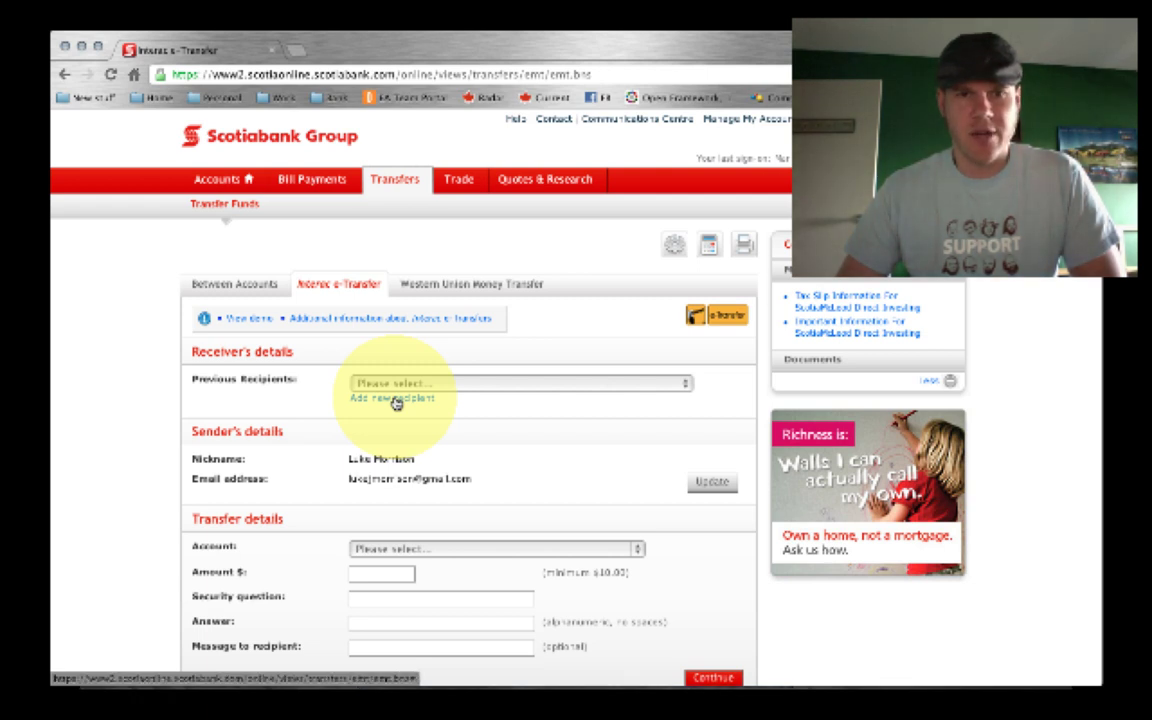
# Add a new recipient by entering the recipient's full name and e-mail address
pyautogui.click(396, 400)
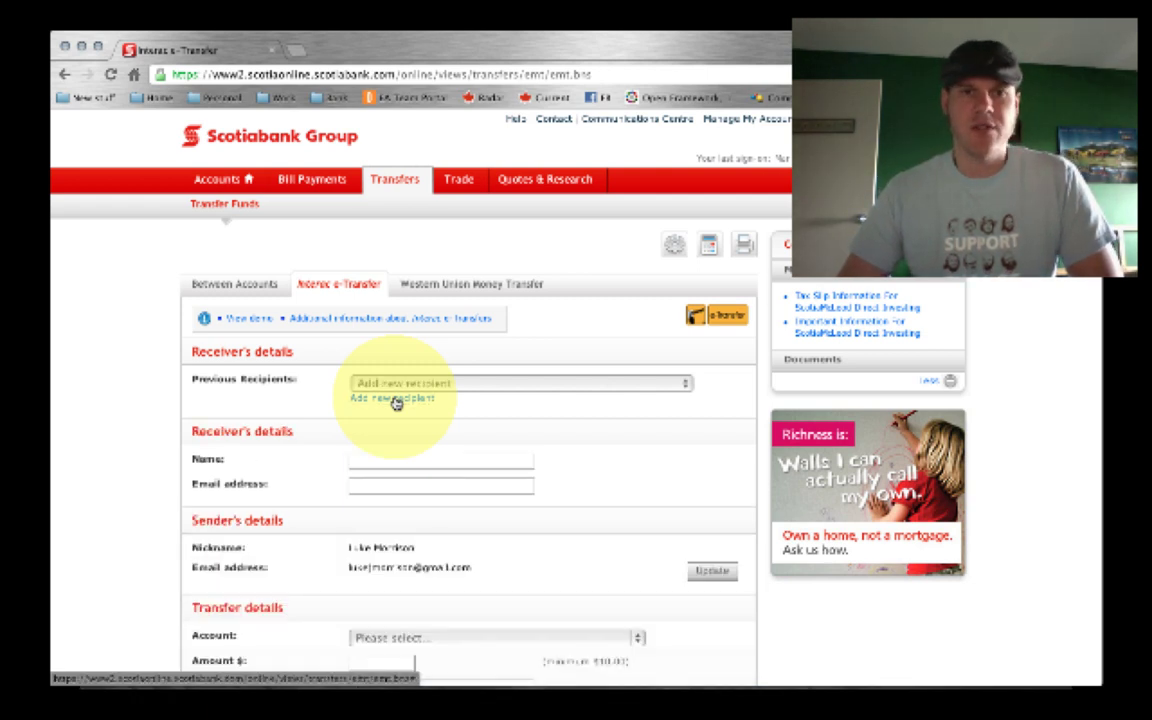
pyautogui.scroll(-1, 396, 402)
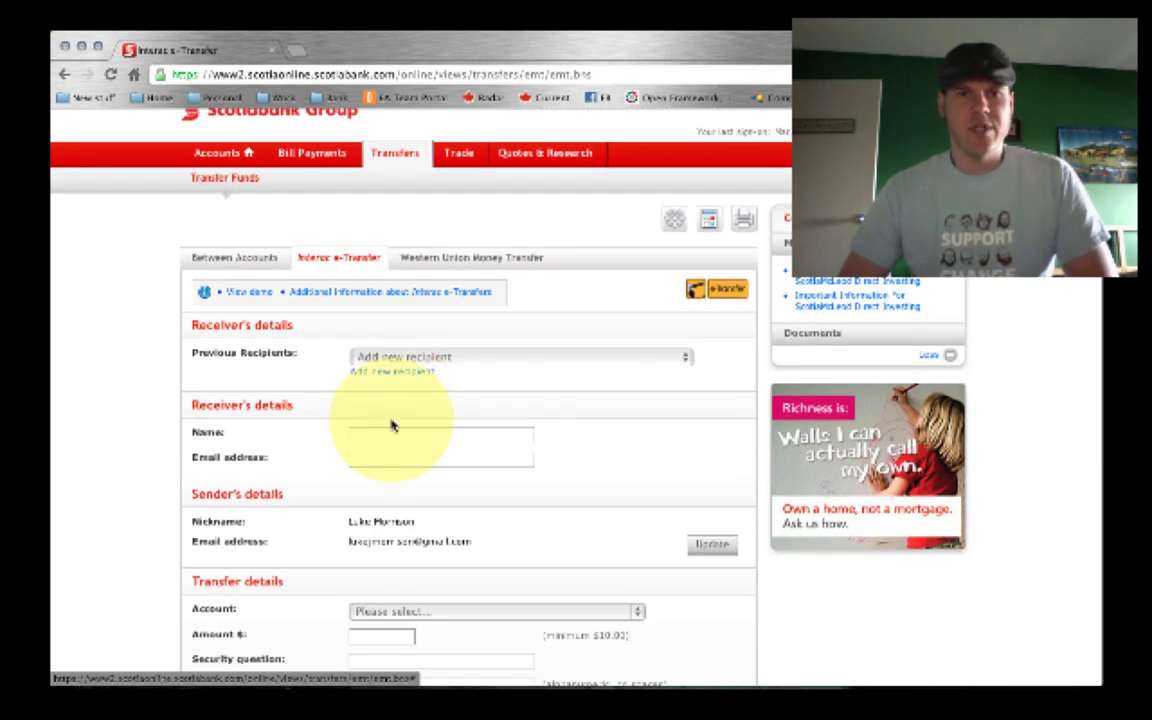
pyautogui.click(387, 432)
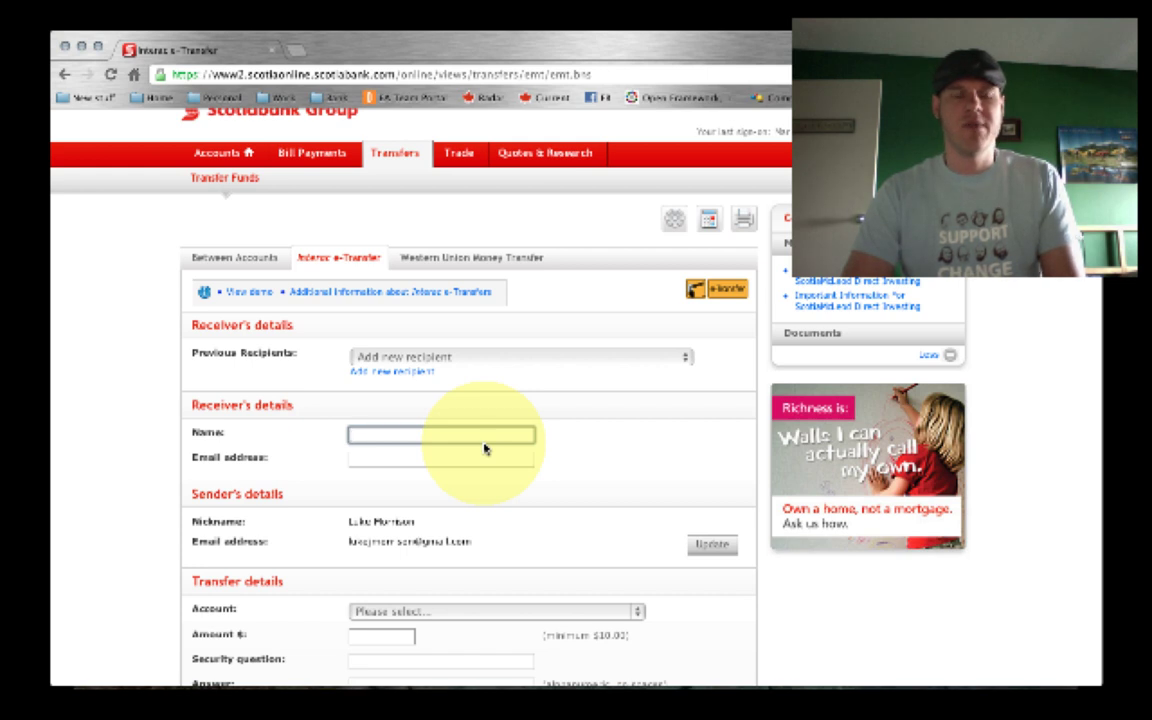
pyautogui.write('Jane DOe')
pyautogui.press('BackSpace')
pyautogui.press('BackSpace')
pyautogui.write('oe')
pyautogui.press('Tab')
pyautogui.write('jane@')
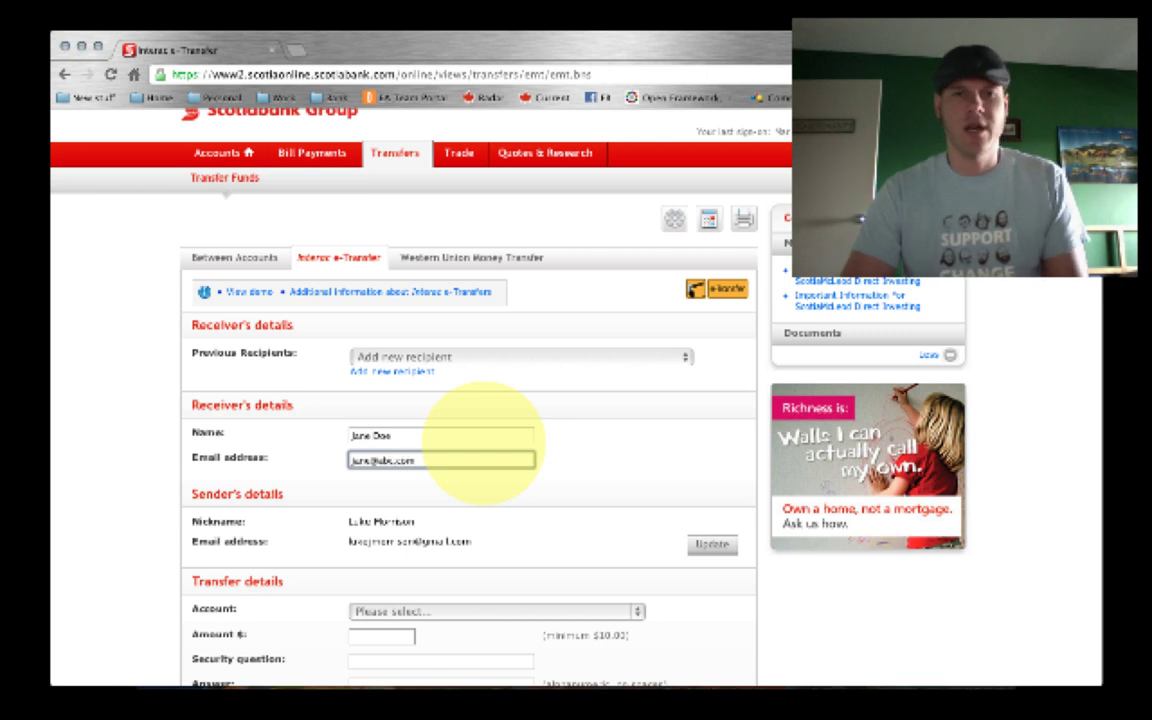
pyautogui.scroll(-3, 501, 440)
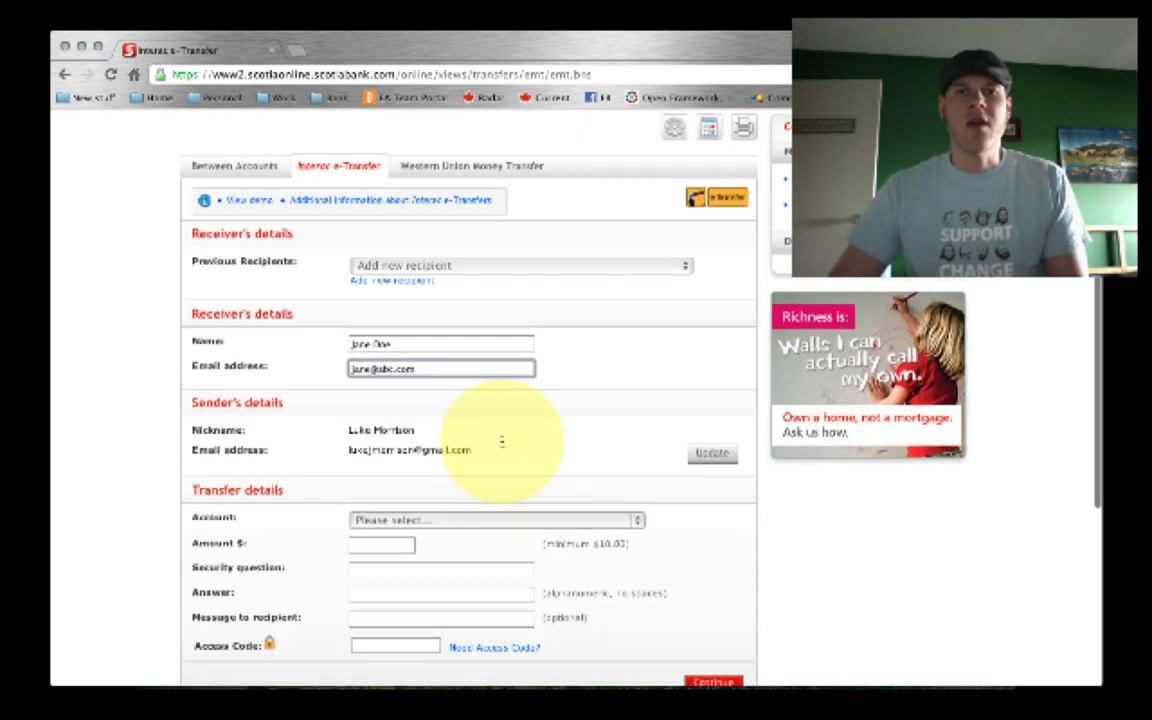
pyautogui.scroll(-2, 501, 440)
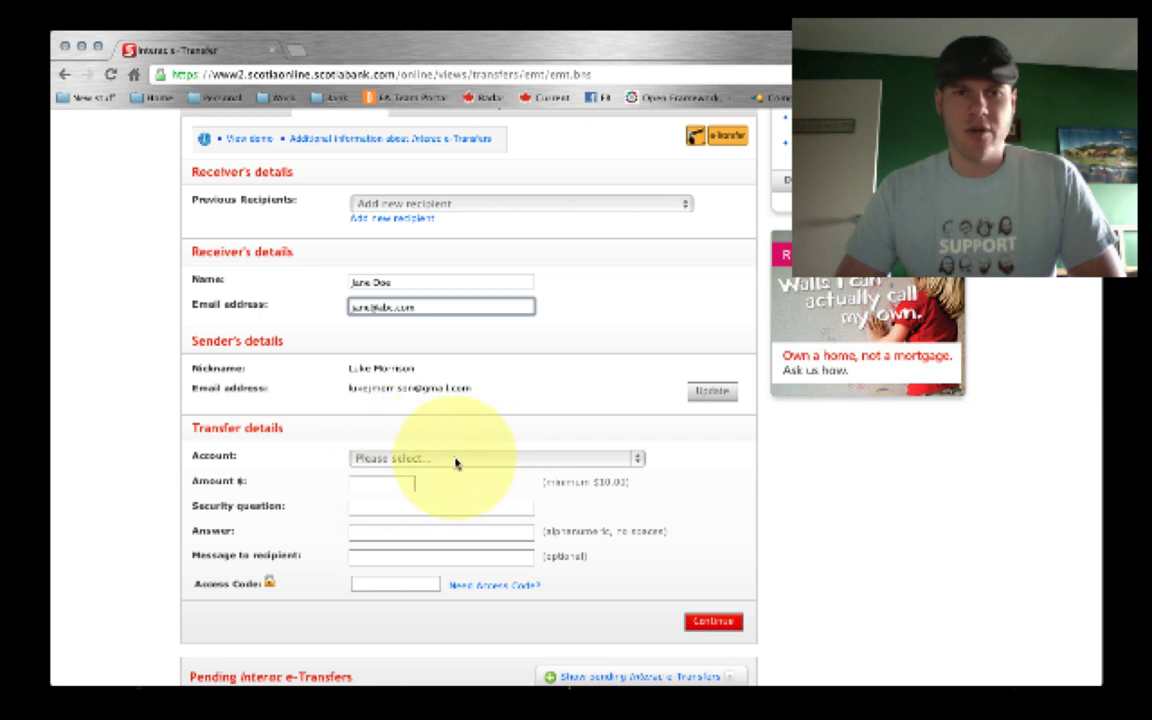
# Enter 100.00 as the e-Transfer amount
pyautogui.click(372, 486)
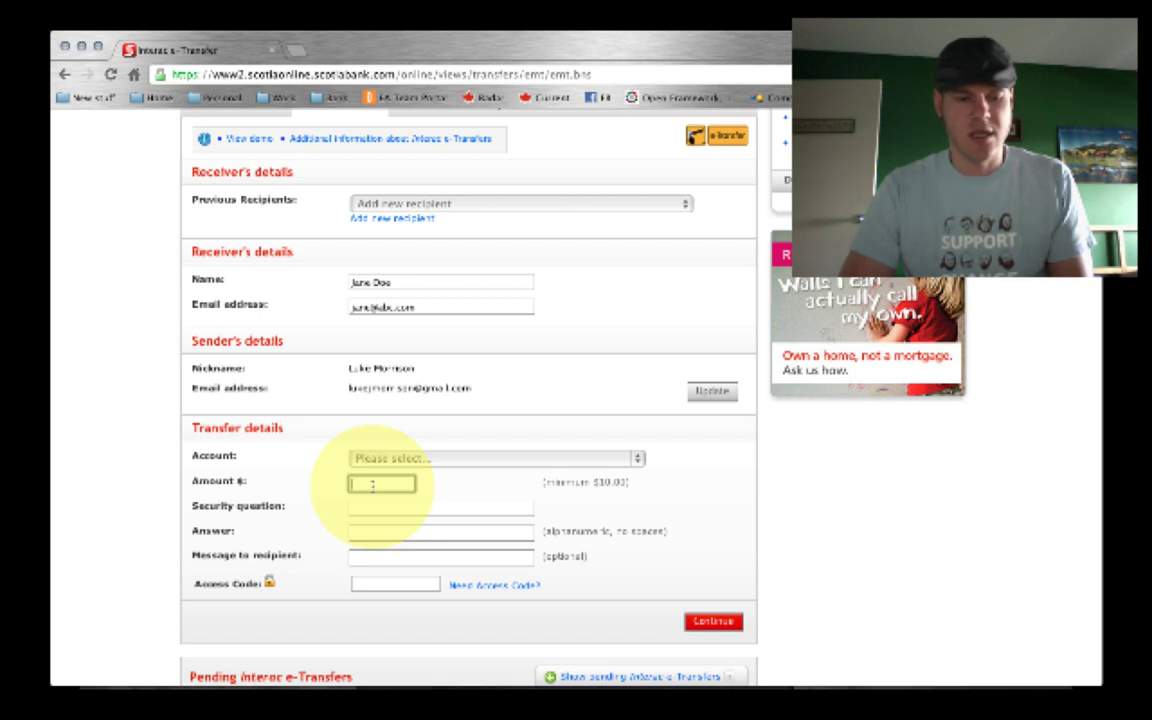
pyautogui.write('1')
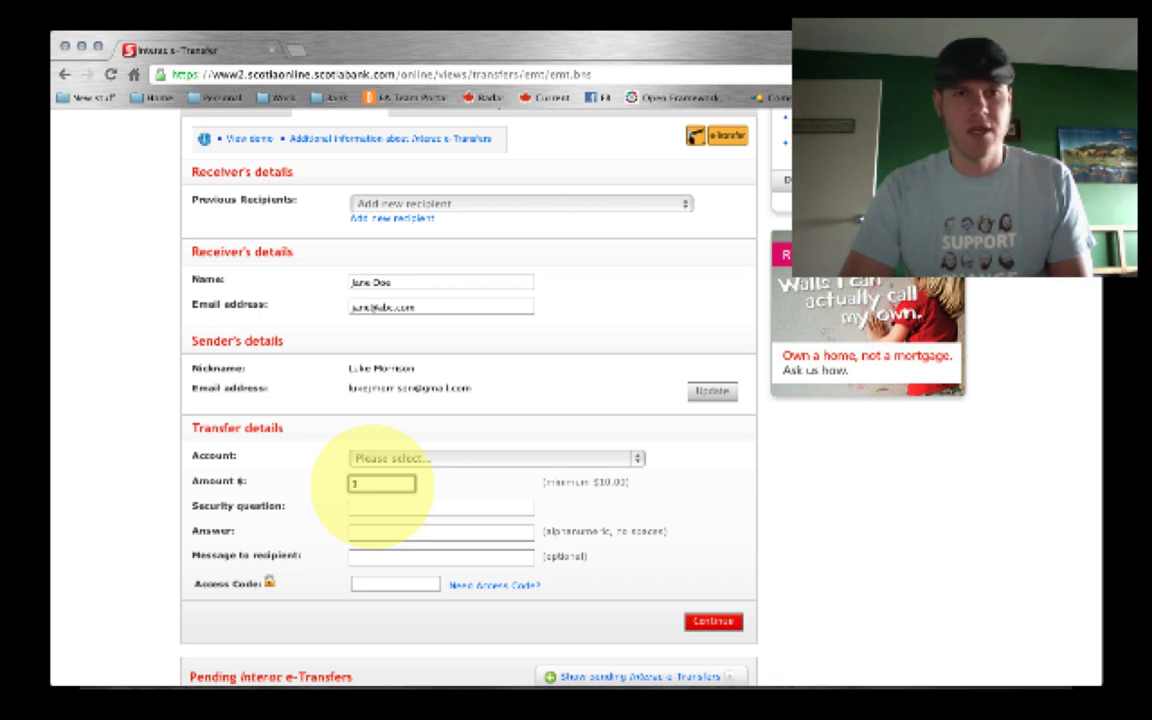
pyautogui.write('00')
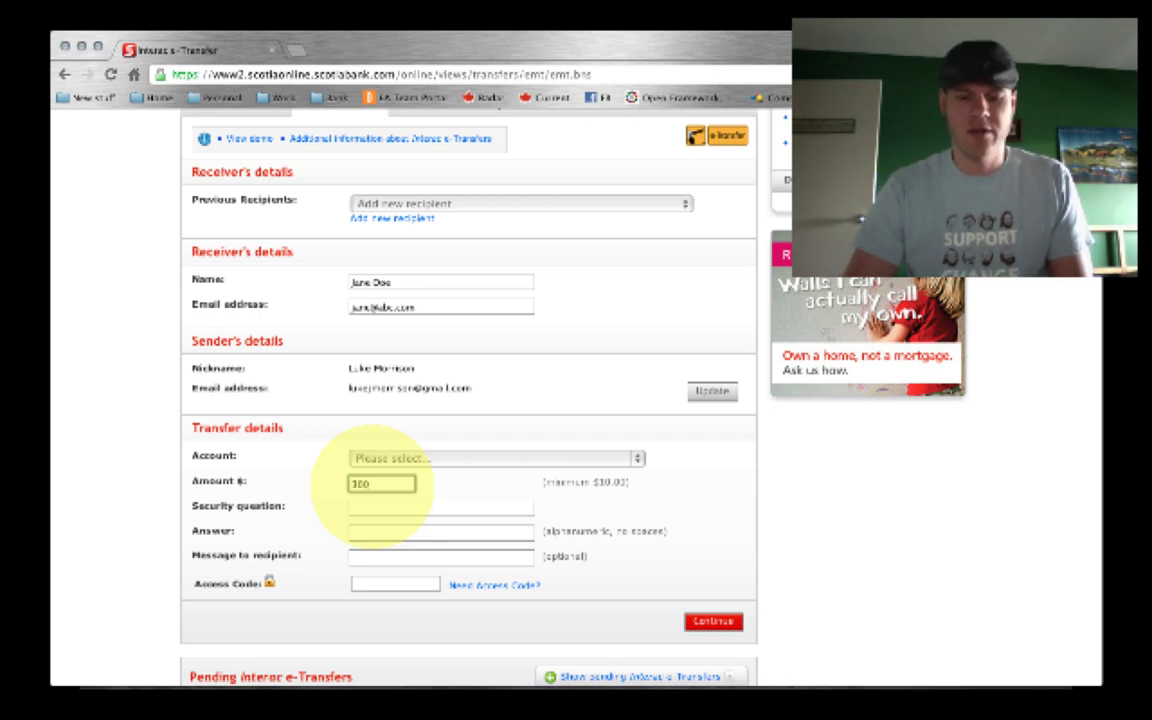
pyautogui.write('.00')
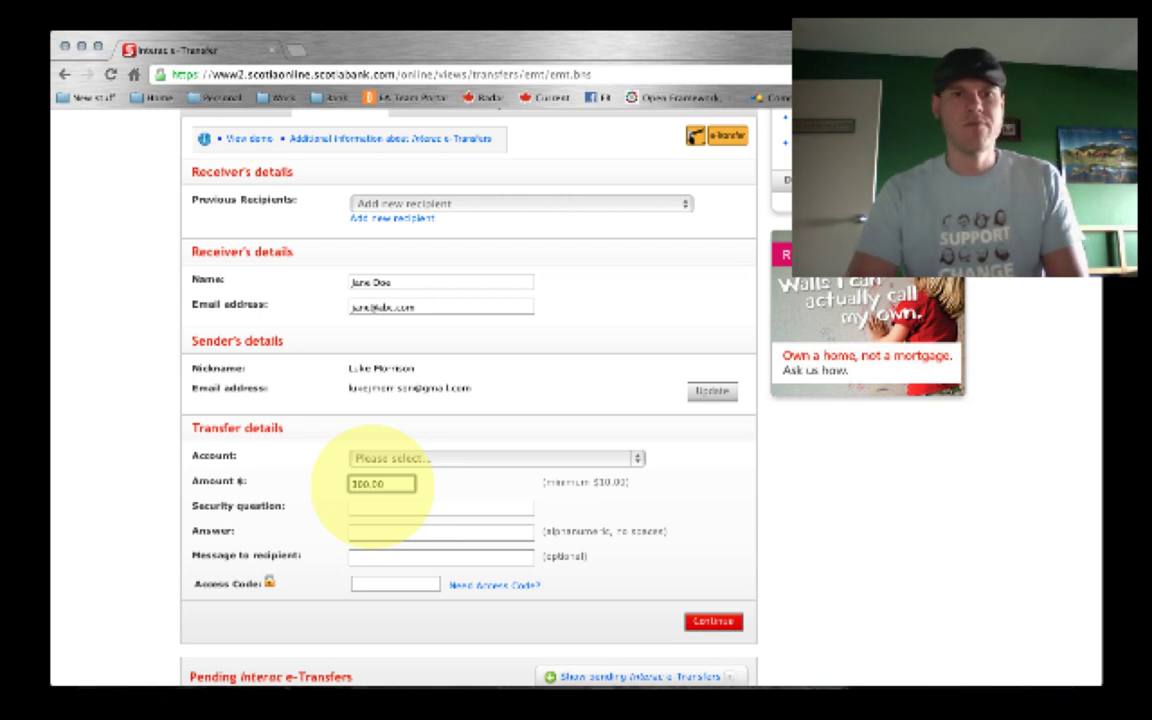
pyautogui.press('Tab')
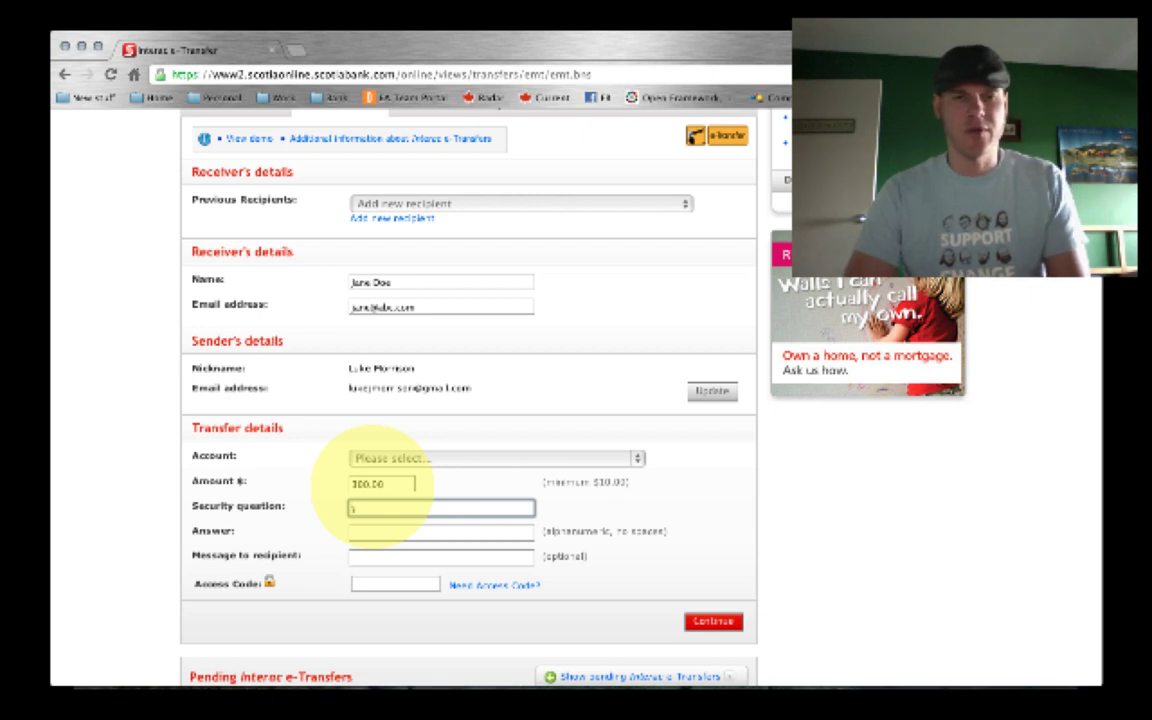
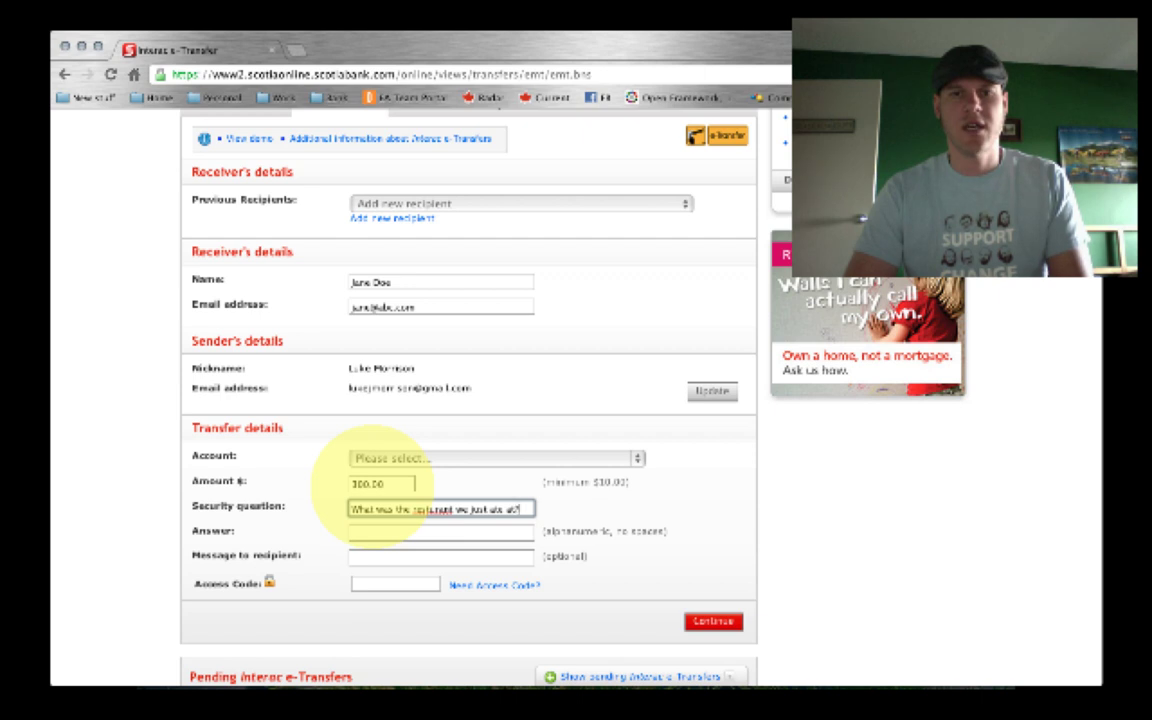
# Enter the security question 'What was the restaurant we just ate at?', leaving the Answer empty
pyautogui.press('Tab')
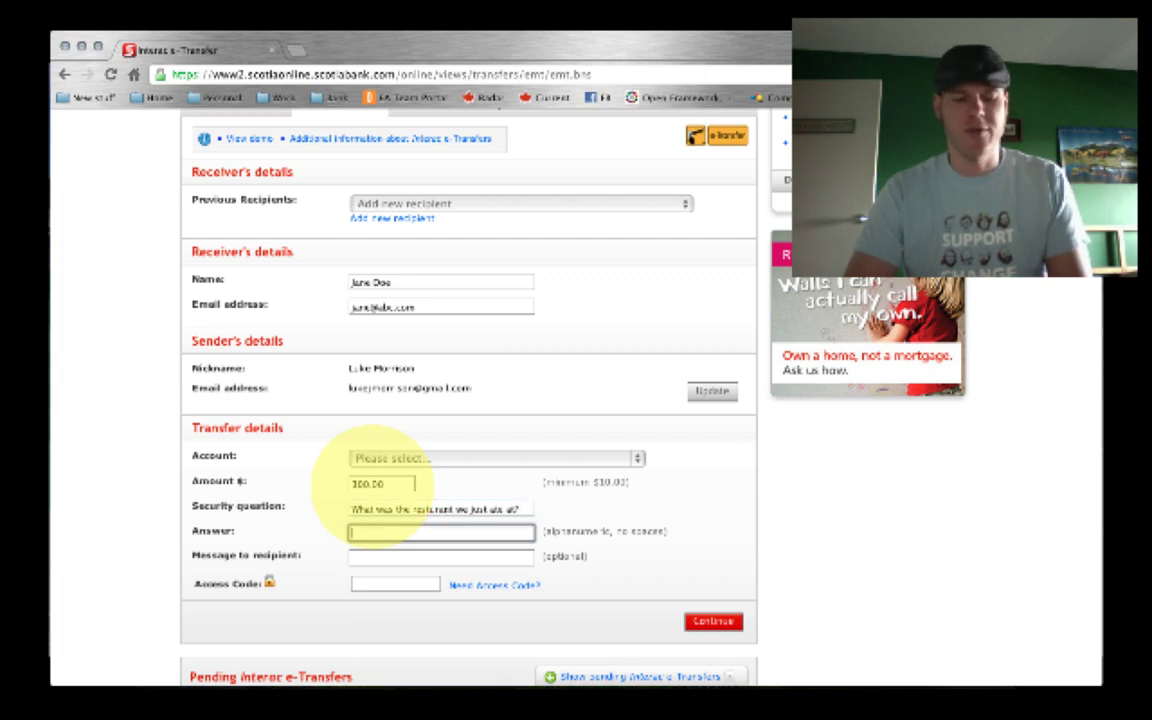
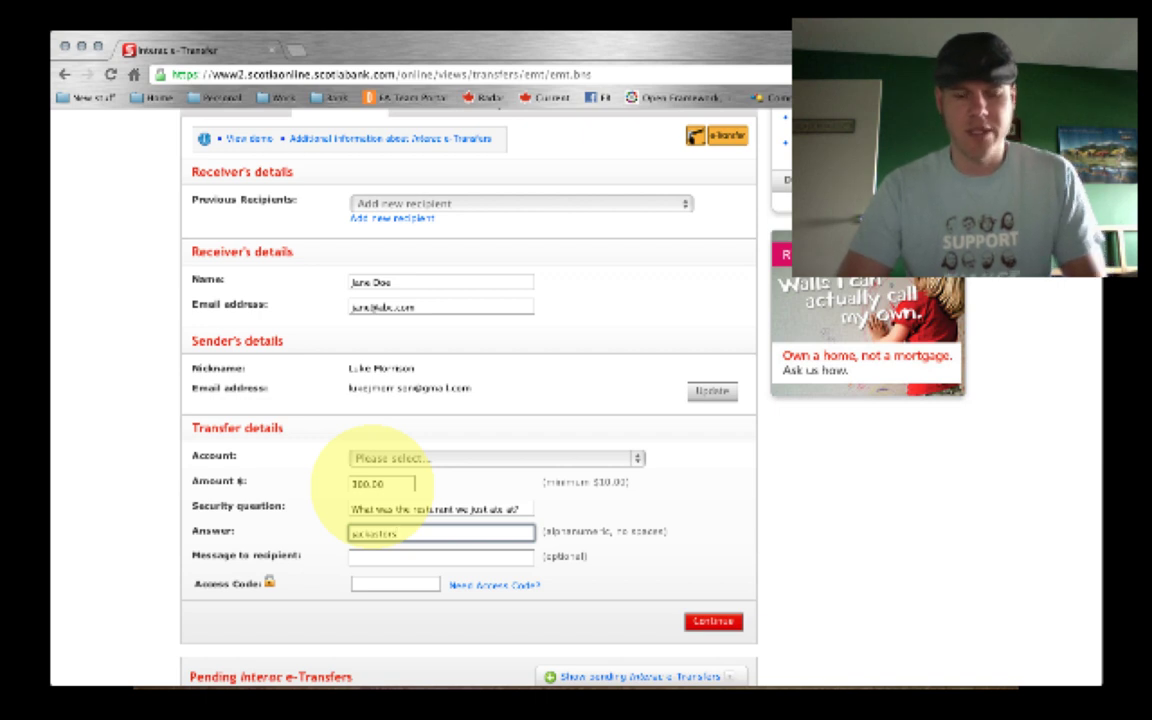
pyautogui.press('BackSpace')
pyautogui.press('BackSpace')
pyautogui.press('BackSpace')
pyautogui.press('BackSpace')
pyautogui.press('BackSpace')
pyautogui.press('BackSpace')
pyautogui.press('BackSpace')
pyautogui.press('BackSpace')
pyautogui.press('BackSpace')
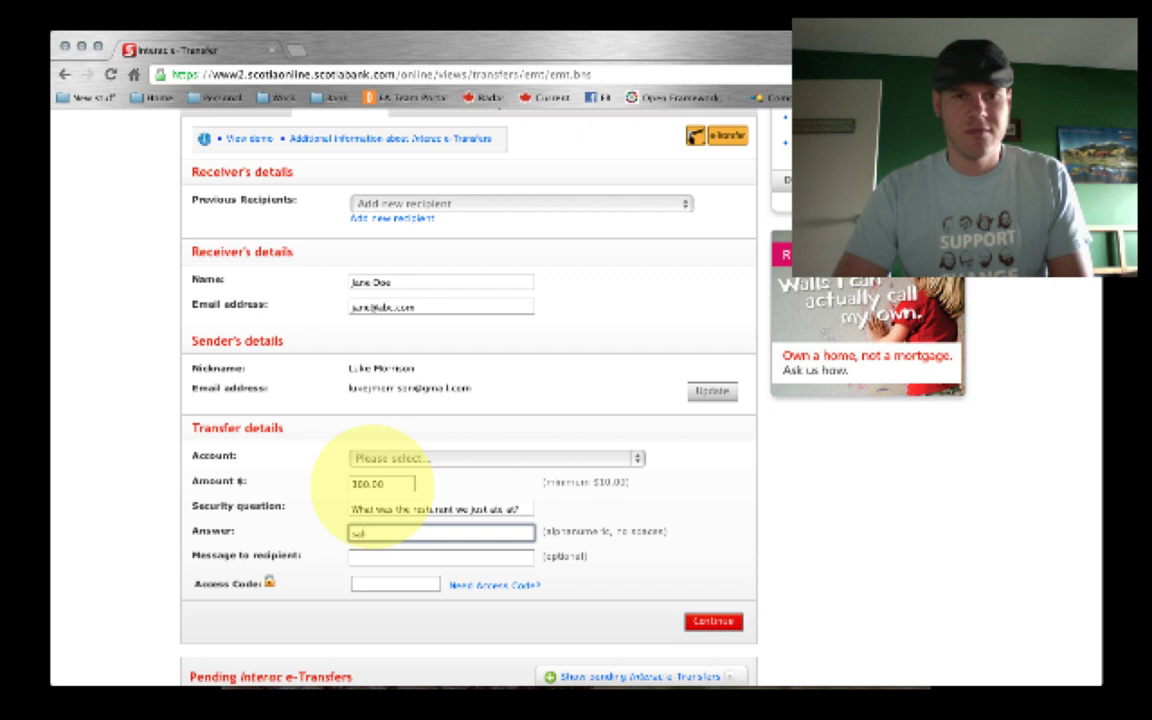
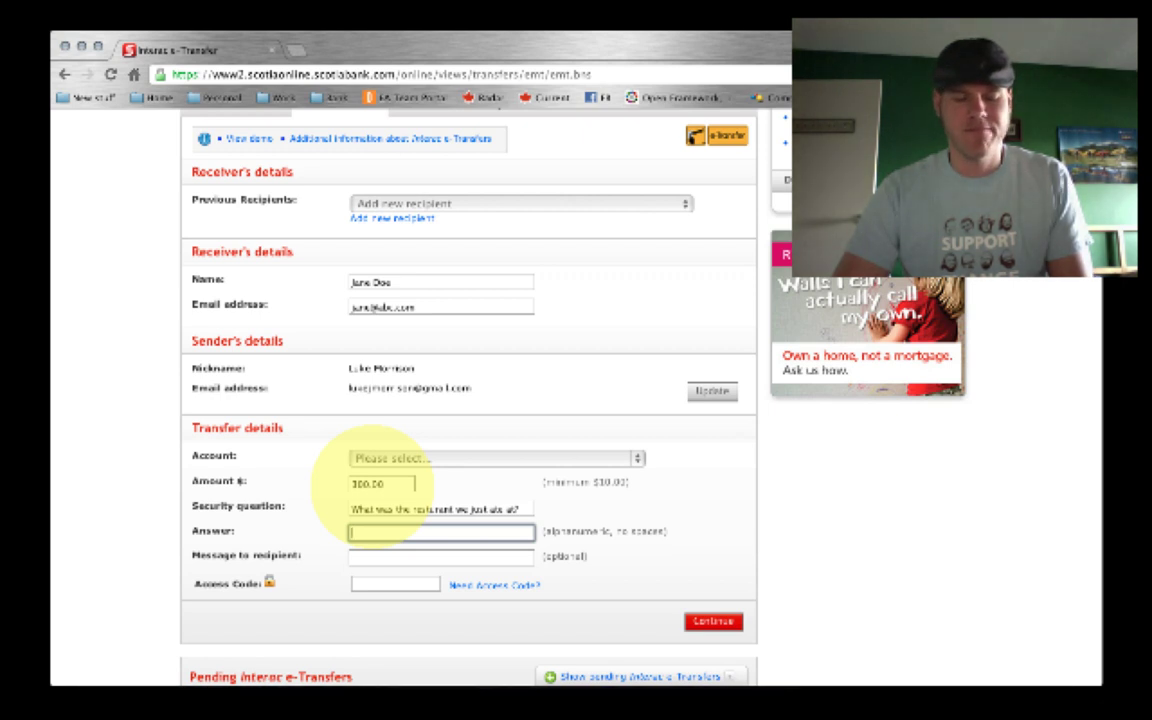
# Replace the security question with 'What is the colour of my dad's car?' and enter its answer
pyautogui.hotkey('shift', 'Tab')
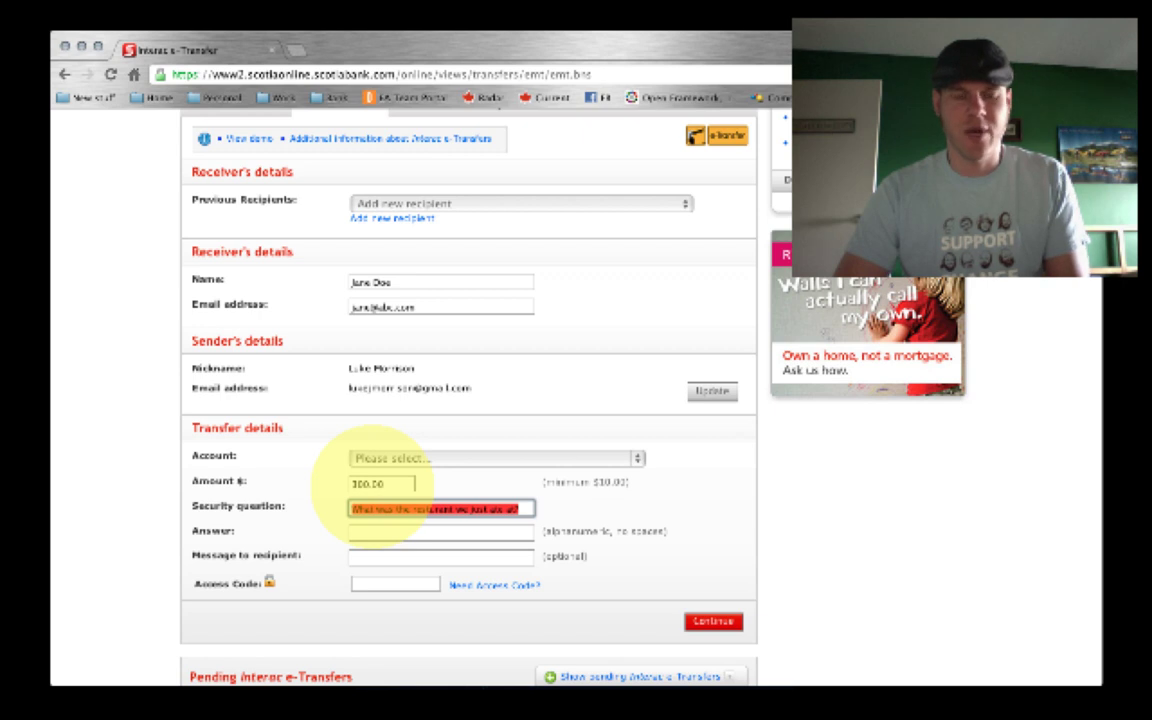
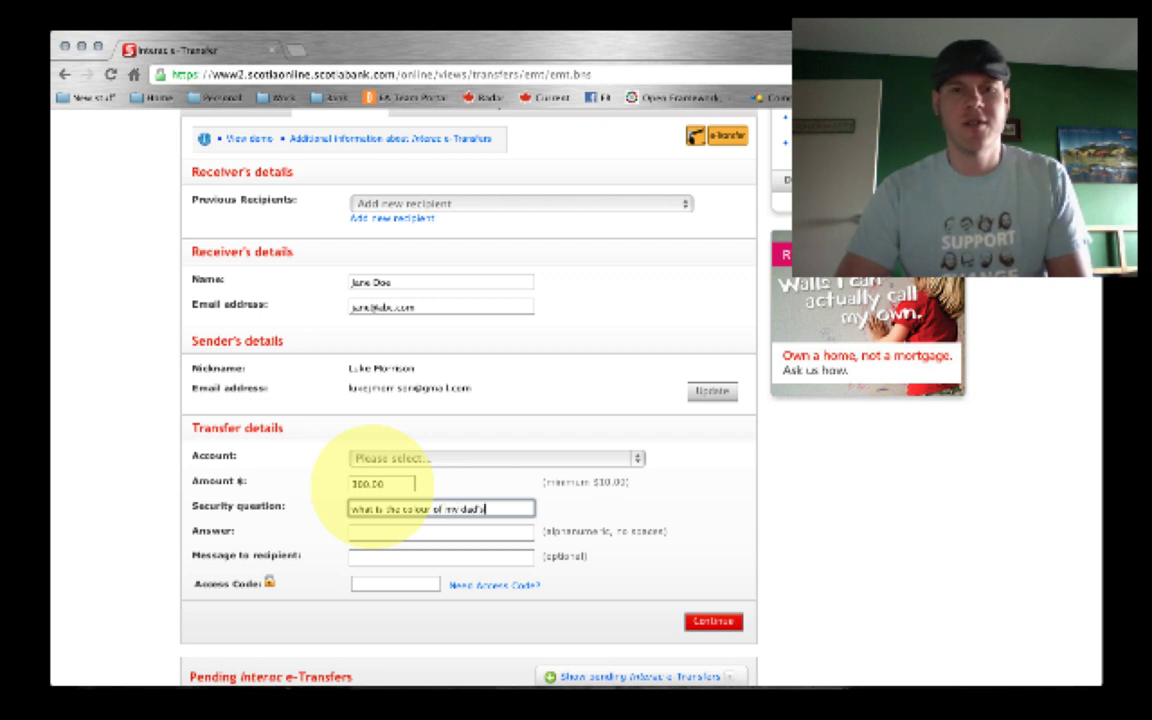
pyautogui.press('Tab')
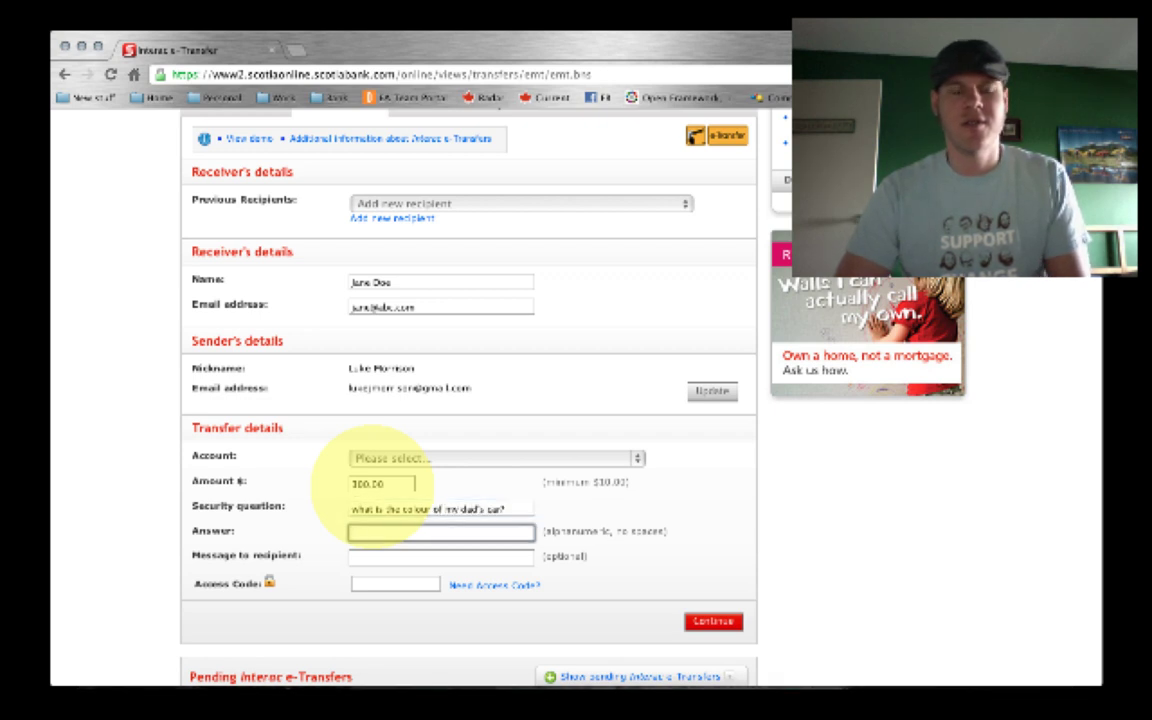
pyautogui.press('Tab')
pyautogui.press('Tab')
# Add the message 'Payment for it' to the recipient and enter the access code
pyautogui.hotkey('shift', 'Tab')
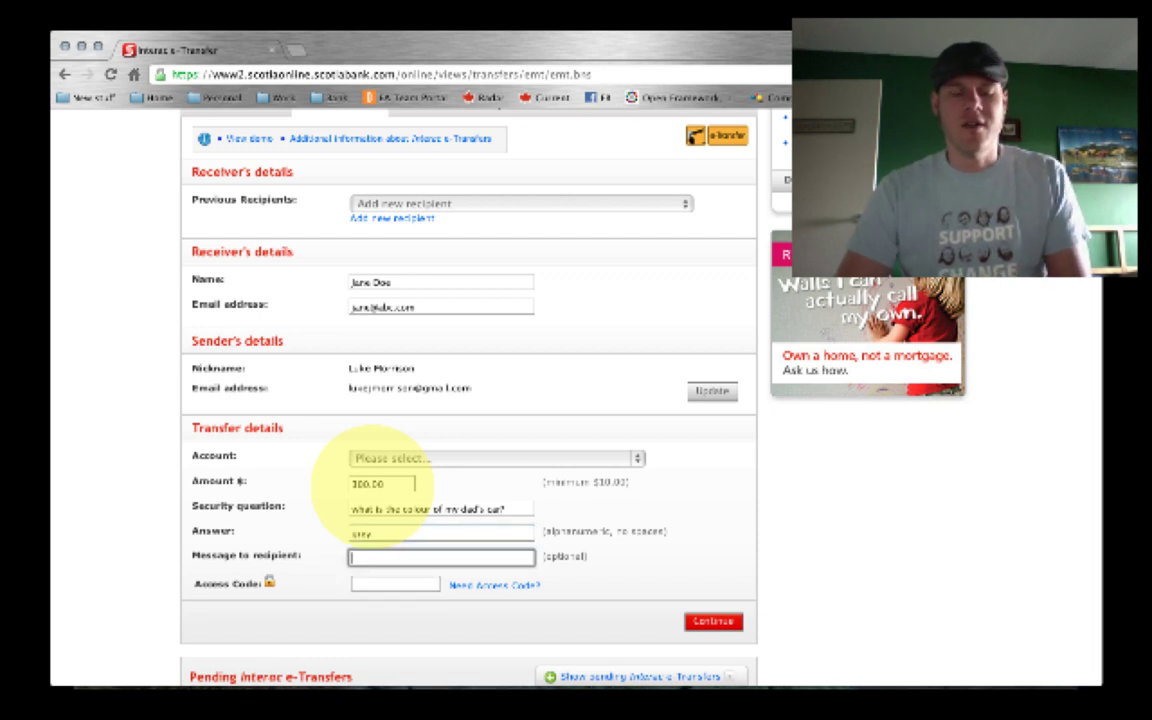
pyautogui.write('Hay')
pyautogui.write('ment for l')
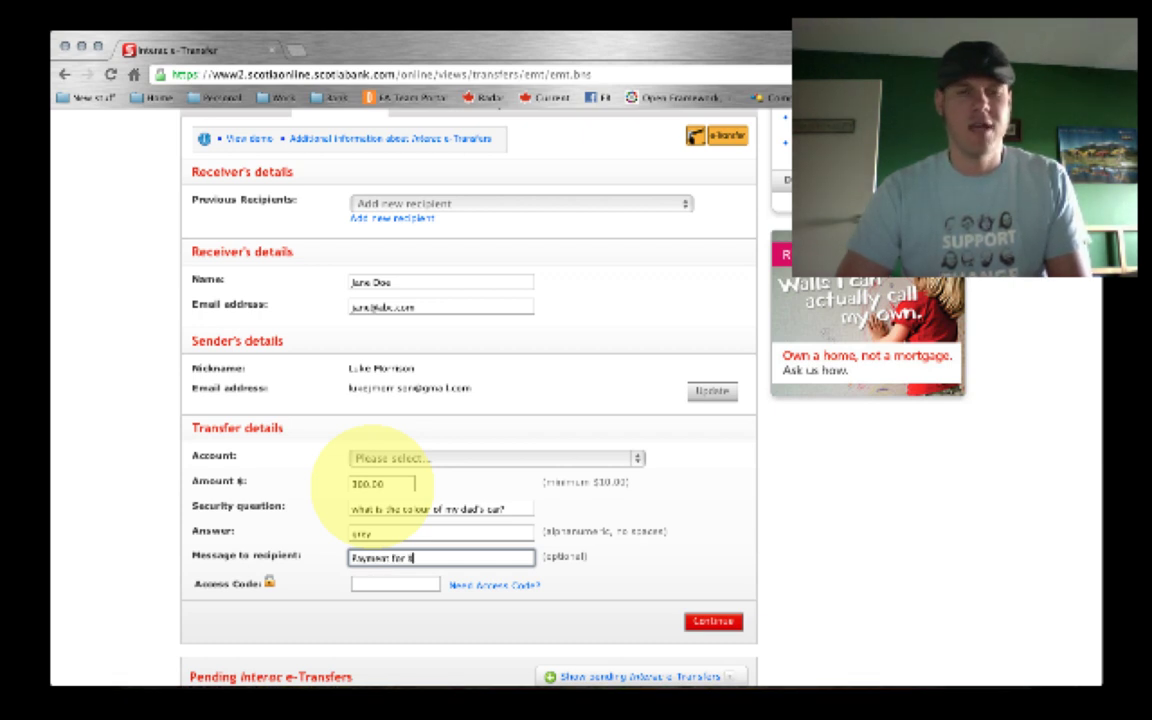
pyautogui.write('i')
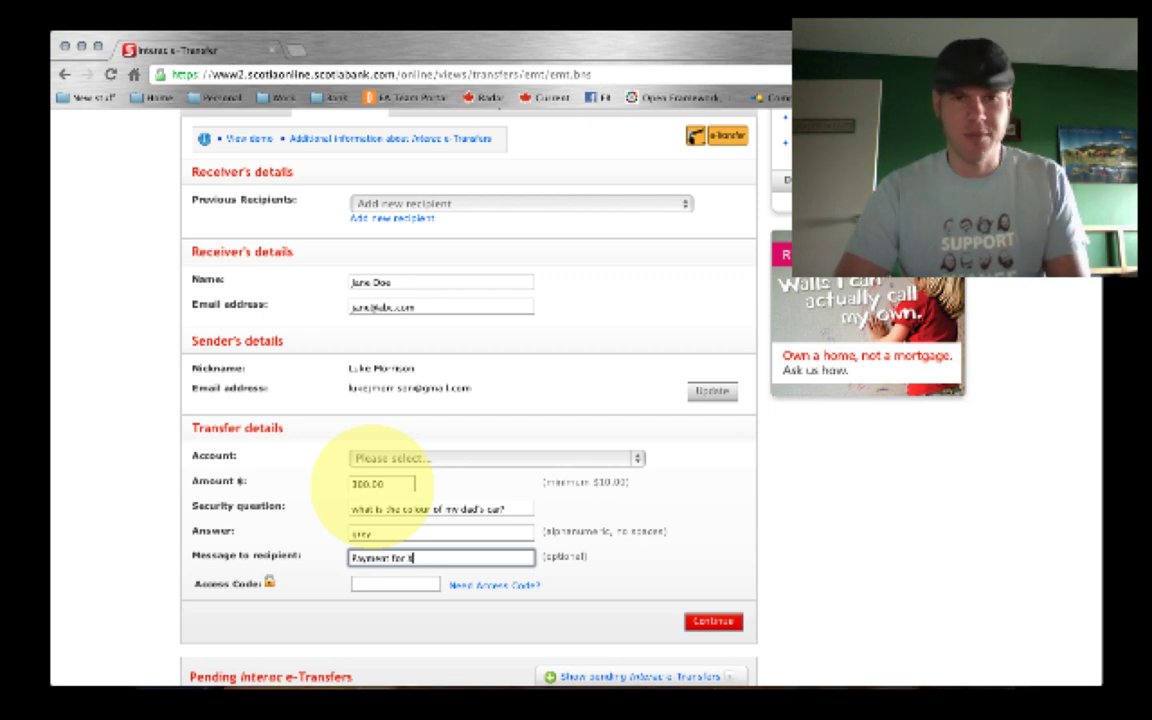
pyautogui.press('Tab')
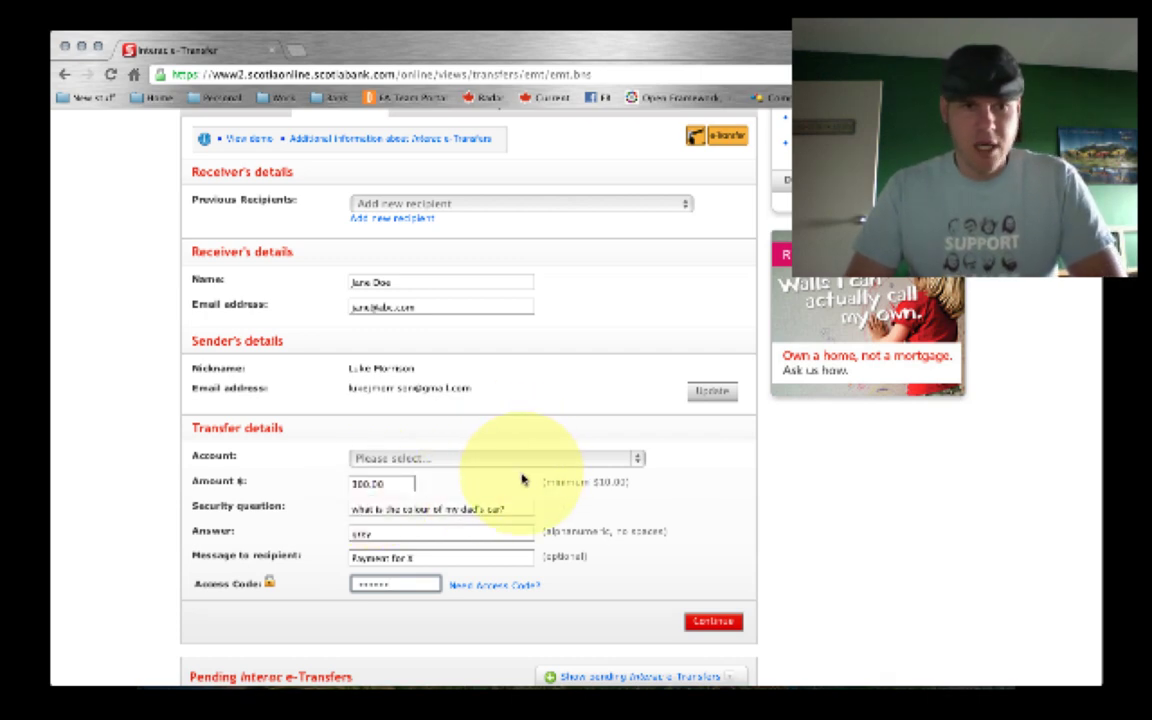
pyautogui.scroll(-3, 520, 456)
pyautogui.scroll(-3, 521, 479)
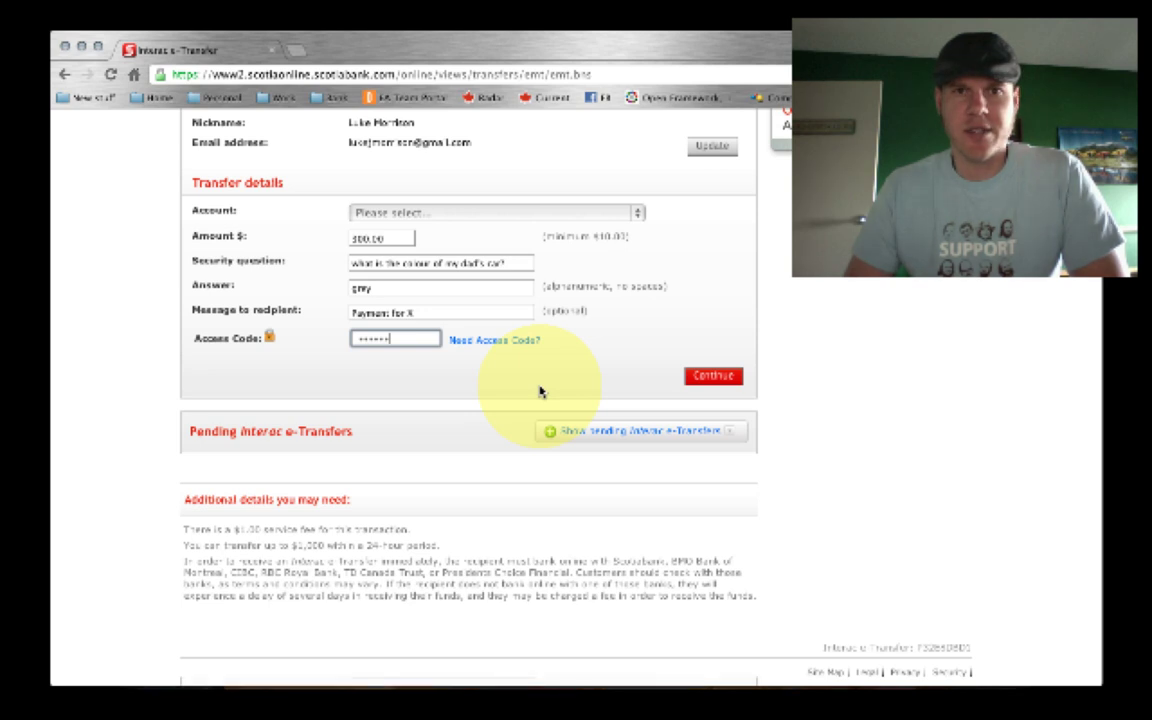
pyautogui.scroll(5, 540, 392)
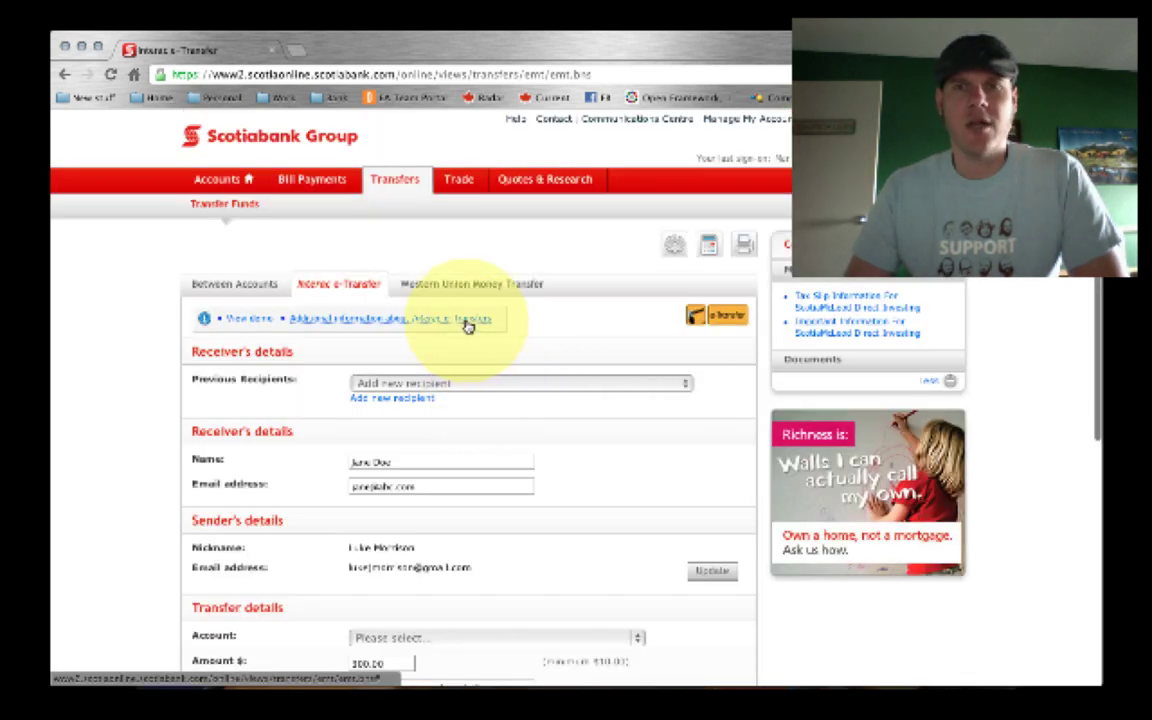